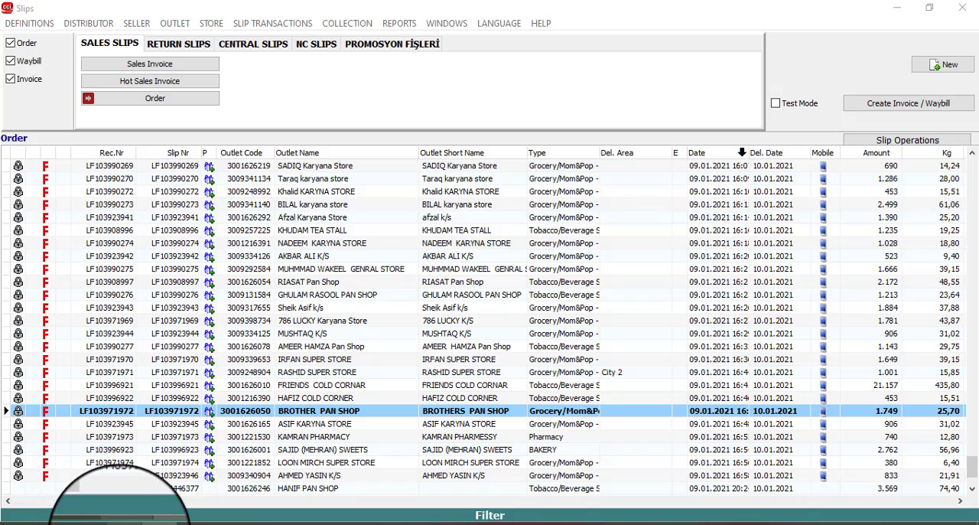
Step: Switch to the Excel sampling claim sheet and select the outlet code and name of BANARAS PAN SHOP PAN SHOP in row 2267
{"action": "left_click", "coordinate": [121, 523]}
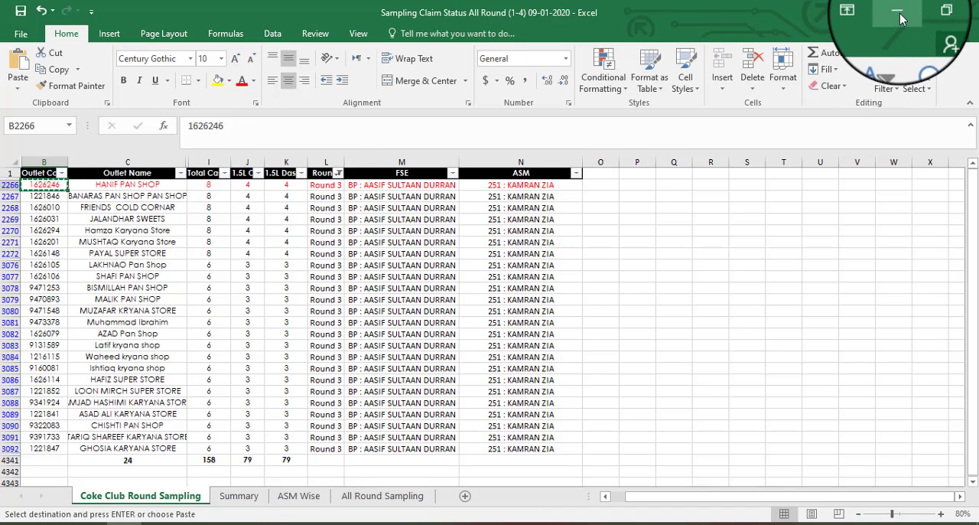
{"action": "left_click", "coordinate": [46, 198]}
{"action": "left_click_drag", "start_coordinate": [79, 205], "coordinate": [155, 194]}
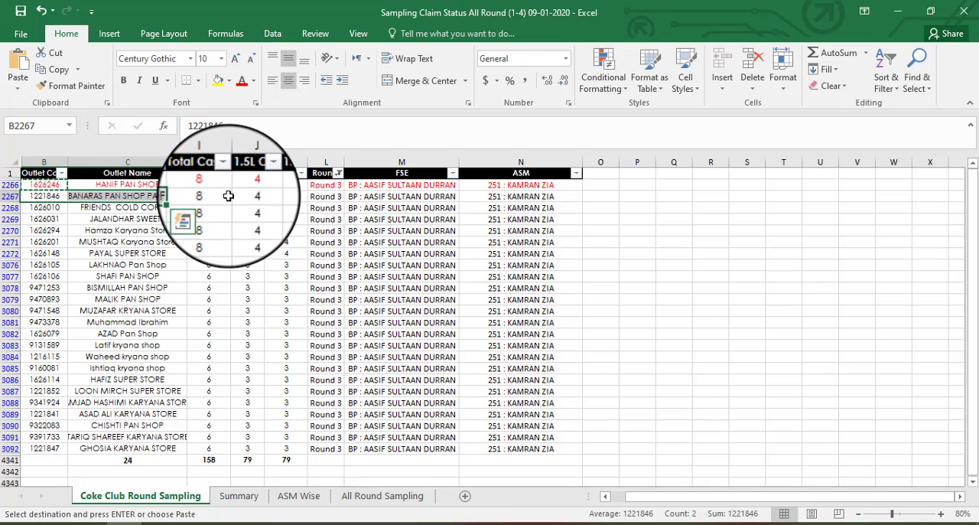
Step: Return to the Slips window, reopen the Order slips from the sales slips, and start a new order
{"action": "left_click", "coordinate": [901, 11]}
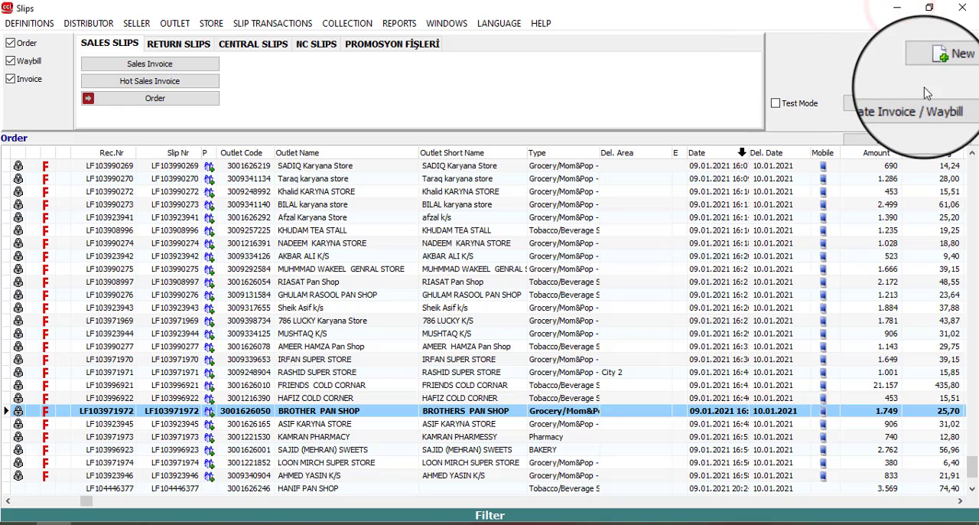
{"action": "left_click", "coordinate": [252, 28]}
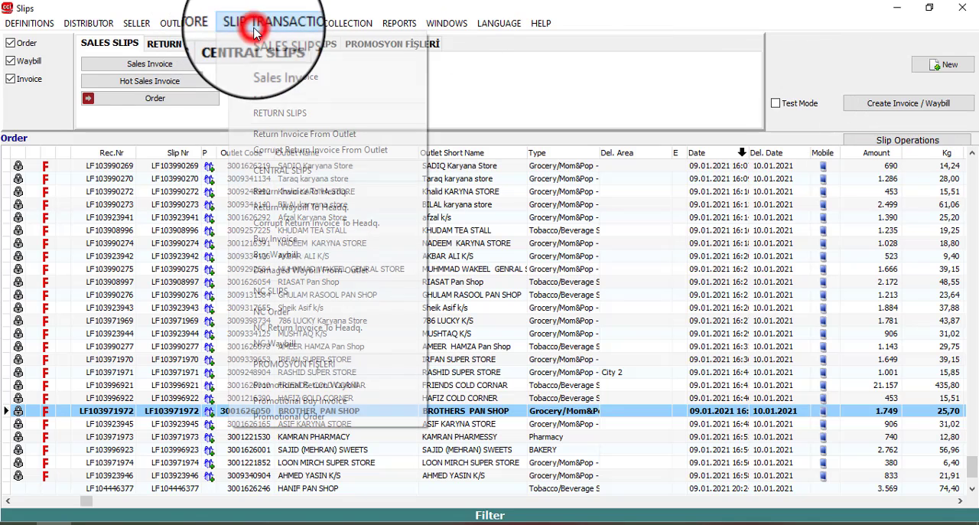
{"action": "left_click", "coordinate": [312, 99]}
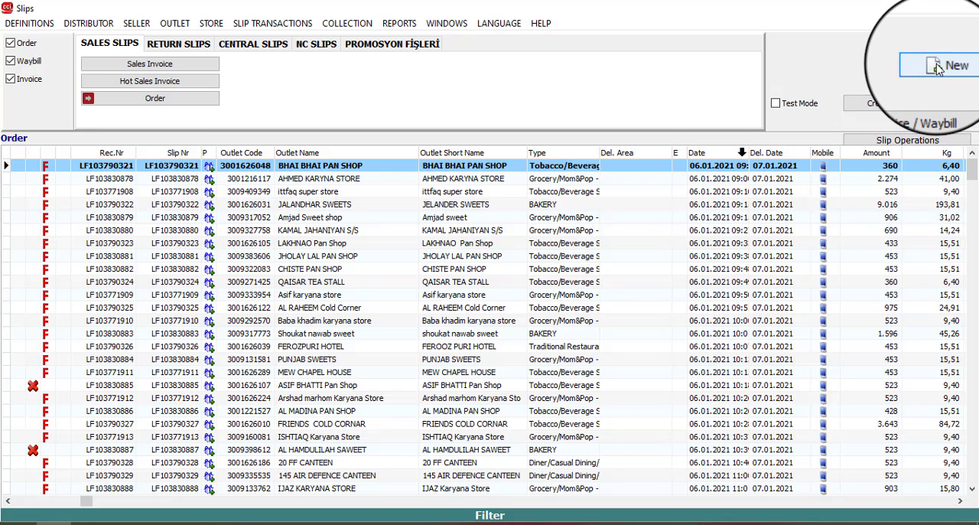
{"action": "left_click", "coordinate": [938, 69]}
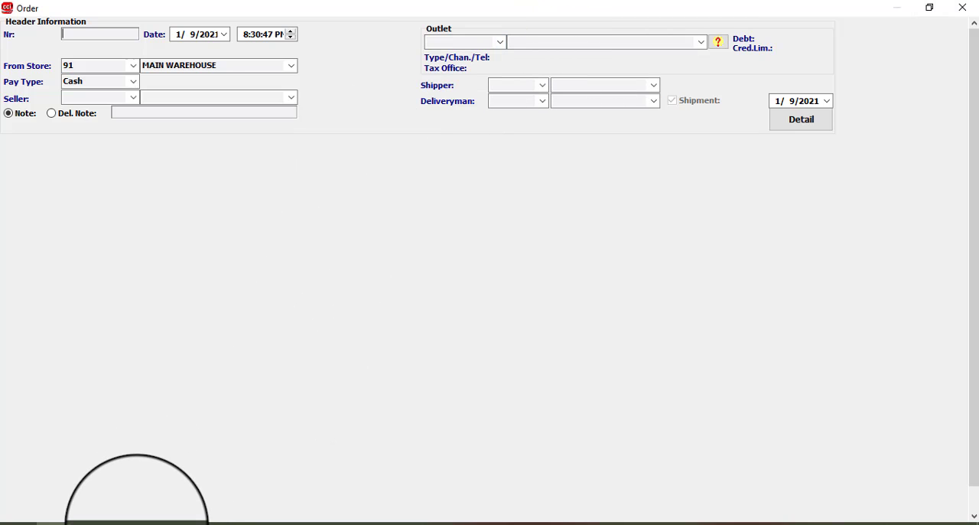
Step: Recheck the outlet code for BANARAS PAN SHOP PAN SHOP in Excel and enter it with the 300 prefix as the order's outlet
{"action": "left_click", "coordinate": [133, 523]}
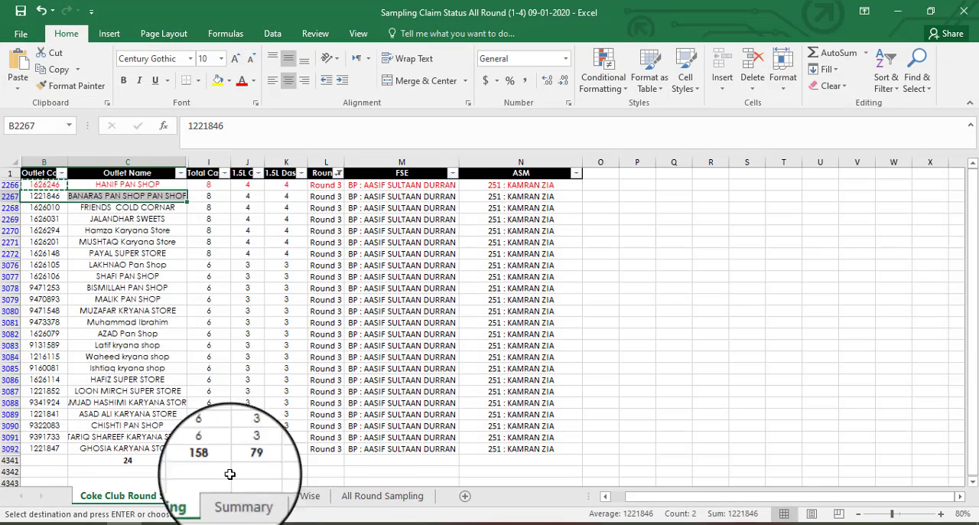
{"action": "left_click", "coordinate": [901, 11]}
{"action": "left_click", "coordinate": [466, 42]}
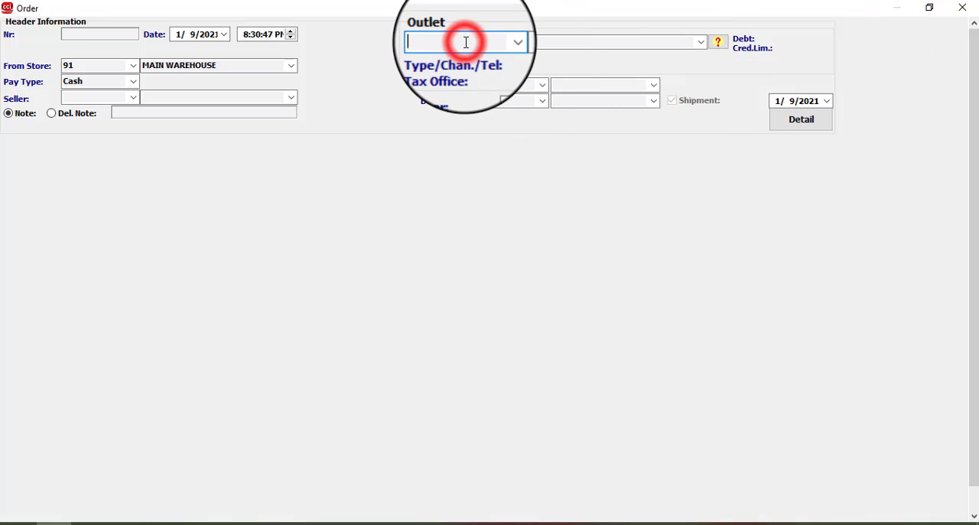
{"action": "type", "text": "3"}
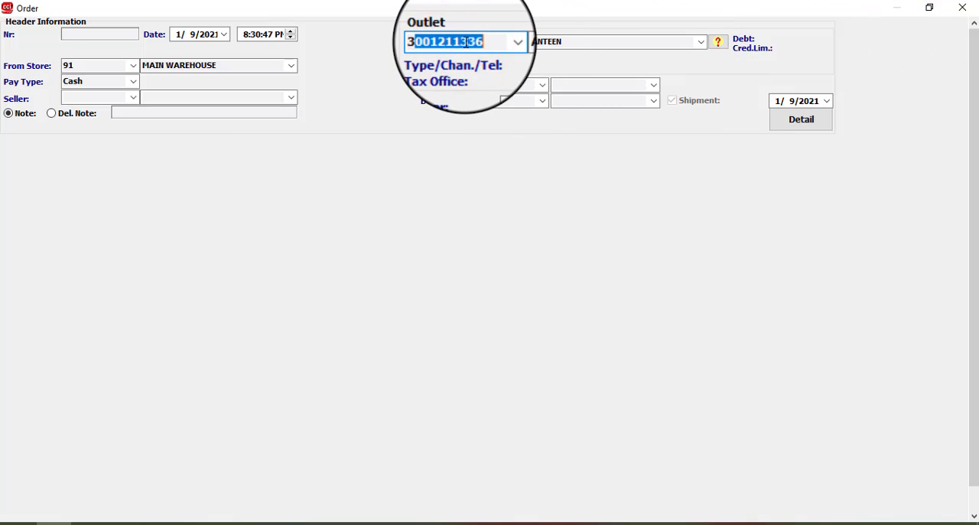
{"action": "type", "text": "00"}
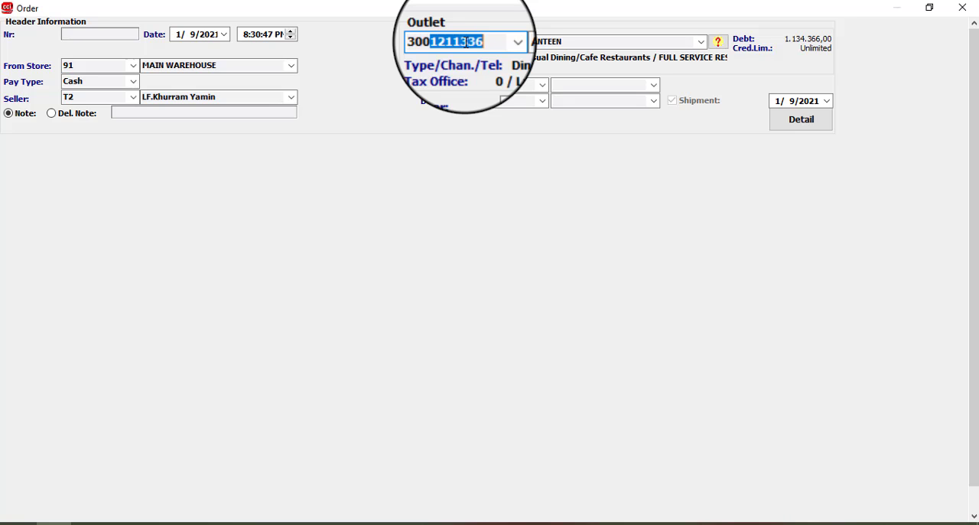
{"action": "type", "text": "1221"}
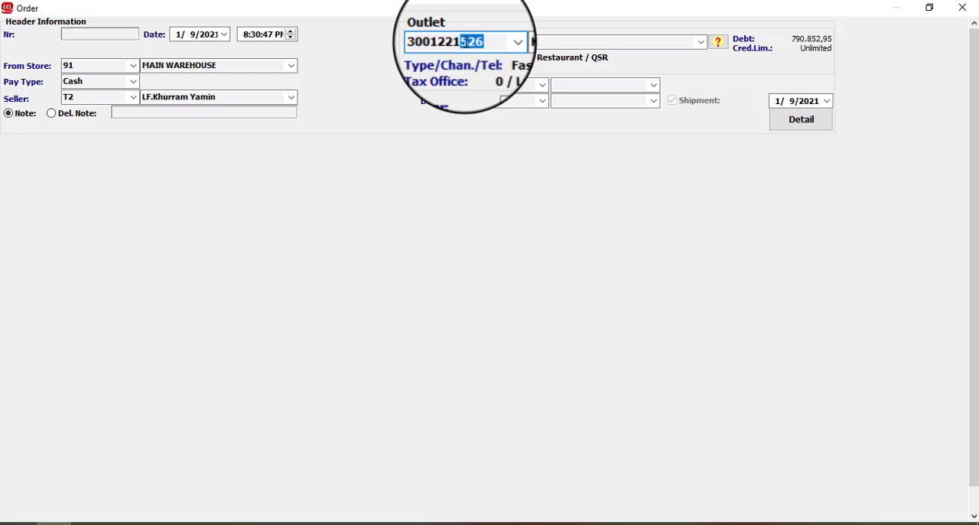
{"action": "type", "text": "84"}
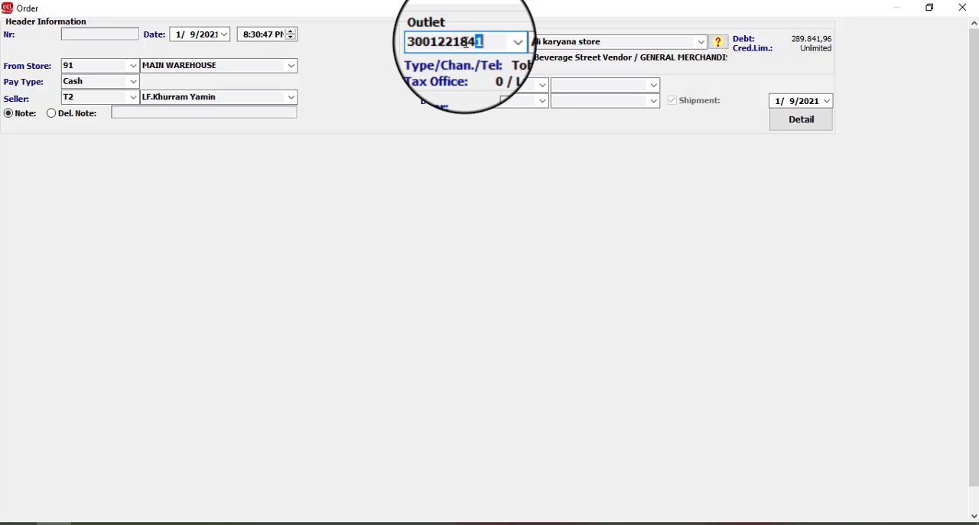
{"action": "type", "text": "6"}
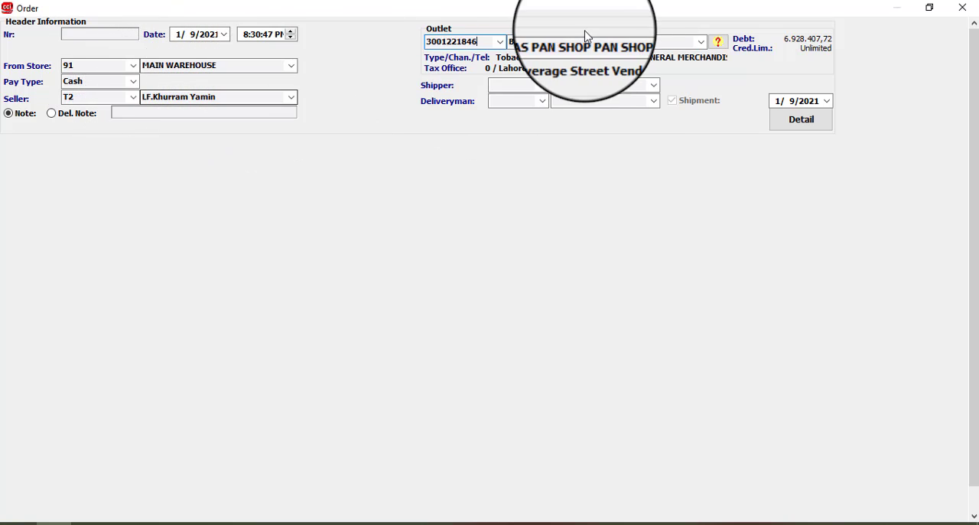
Step: Assign the deliveryman with code 0003, set the shipment date to 1/10/2021, and open the order's detail section
{"action": "left_click", "coordinate": [656, 104]}
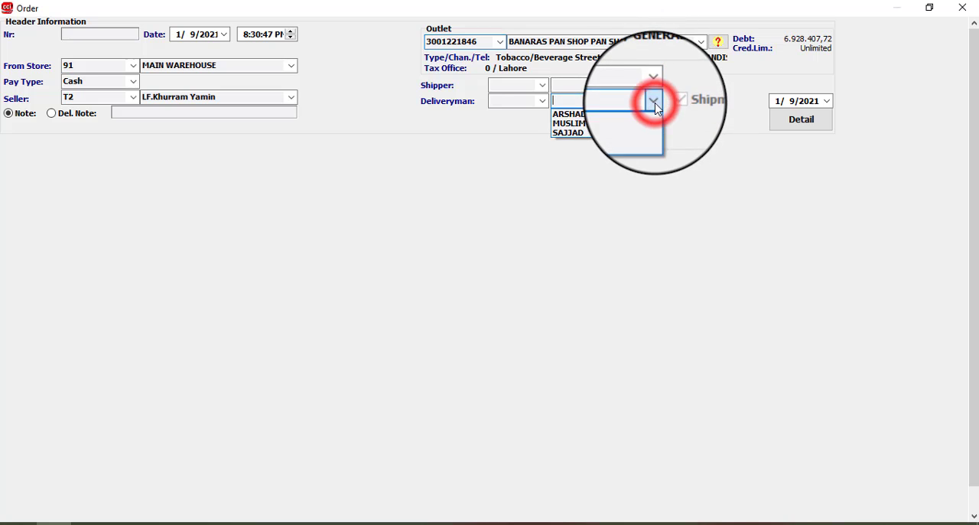
{"action": "left_click", "coordinate": [581, 127]}
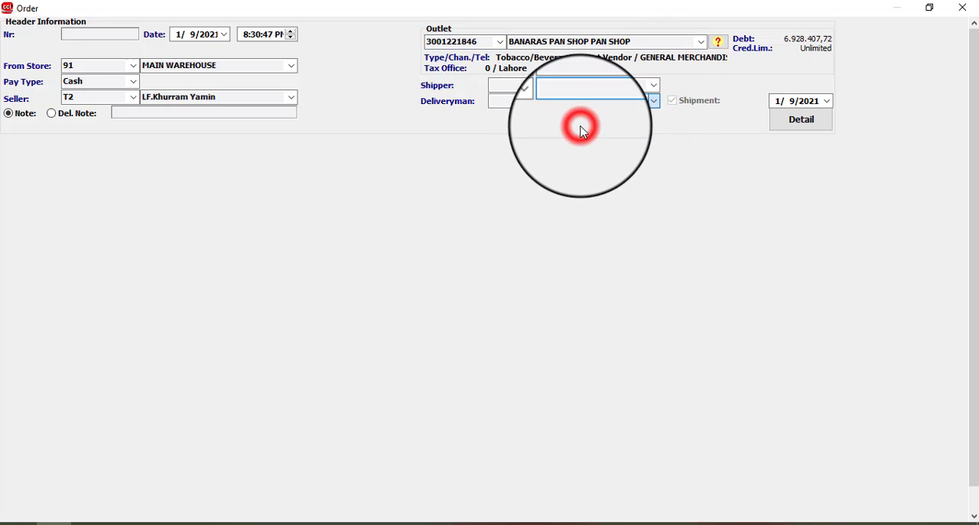
{"action": "left_click", "coordinate": [827, 101]}
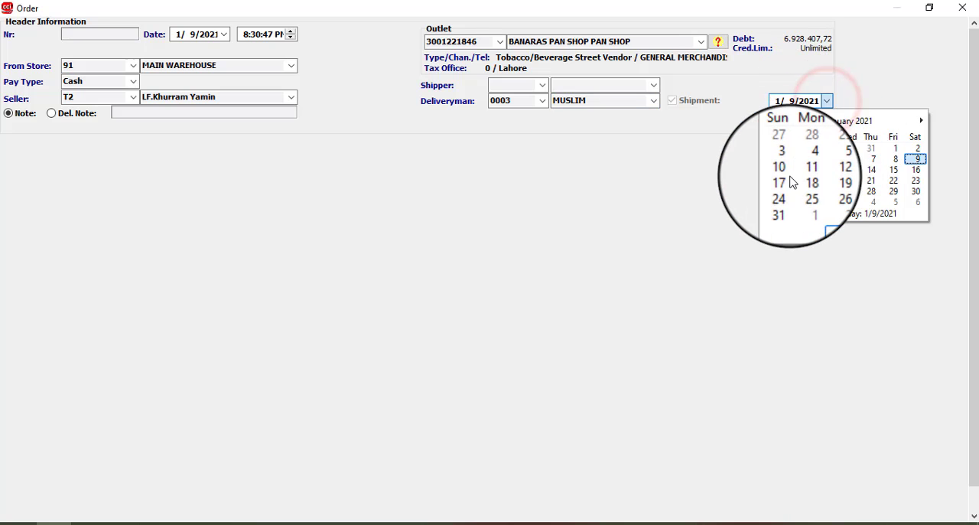
{"action": "left_click", "coordinate": [788, 170]}
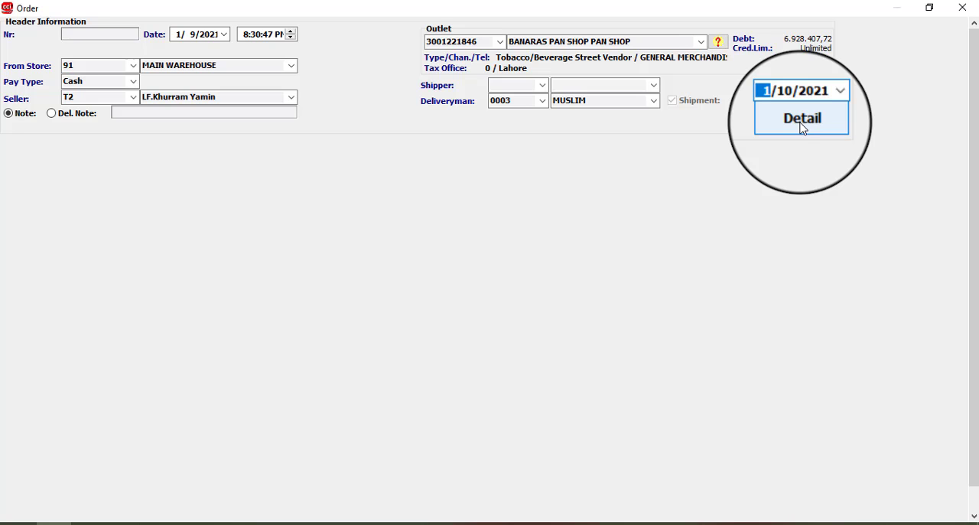
{"action": "left_click", "coordinate": [801, 123]}
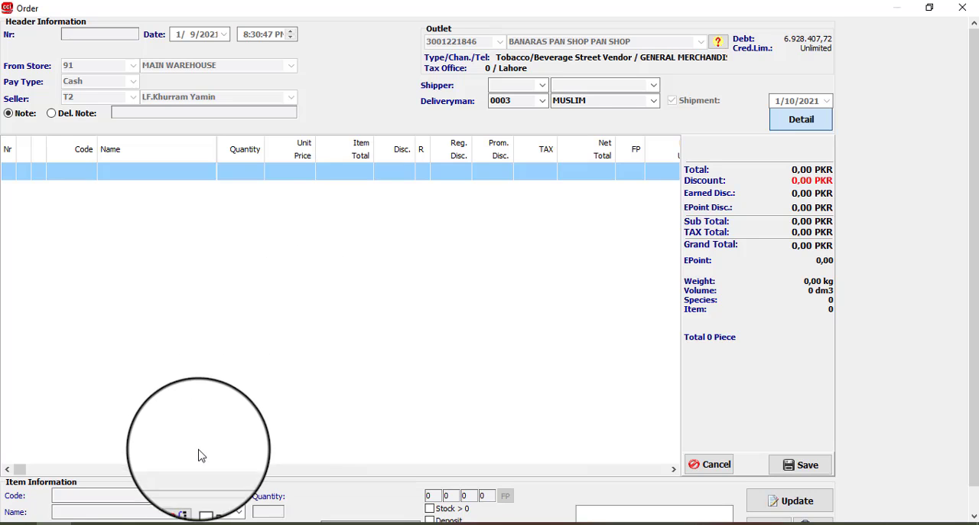
Step: Enter item code 293510 for SPRITE 1.5 PET - PROMO in the order's item information
{"action": "left_click", "coordinate": [138, 496]}
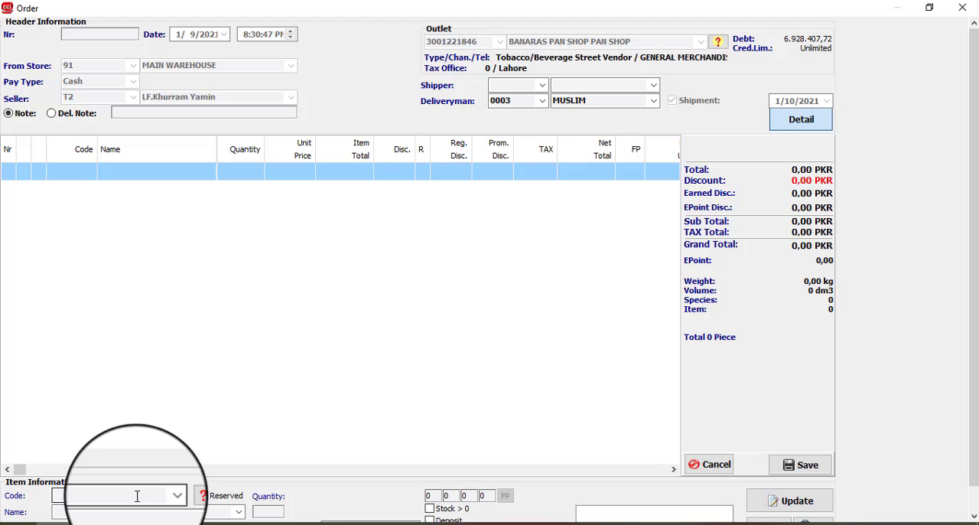
{"action": "left_click", "coordinate": [138, 496]}
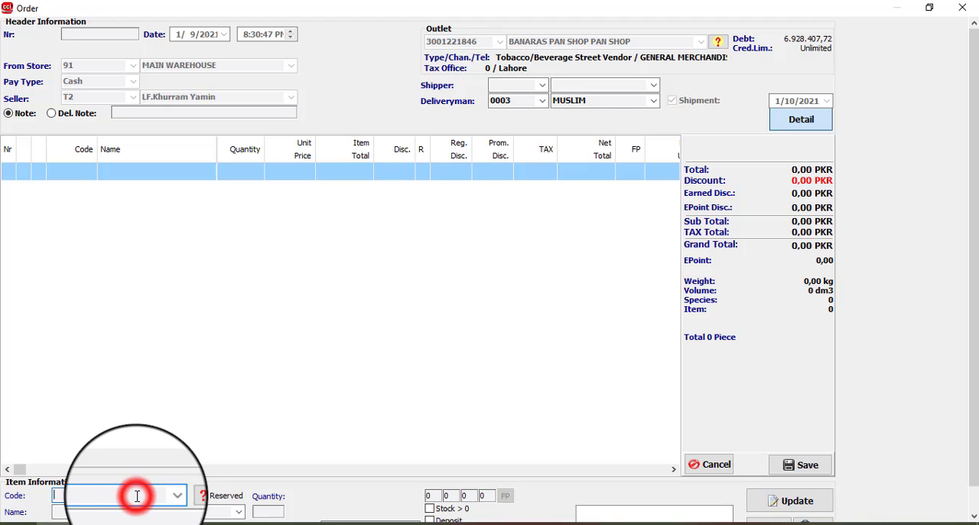
{"action": "type", "text": "2"}
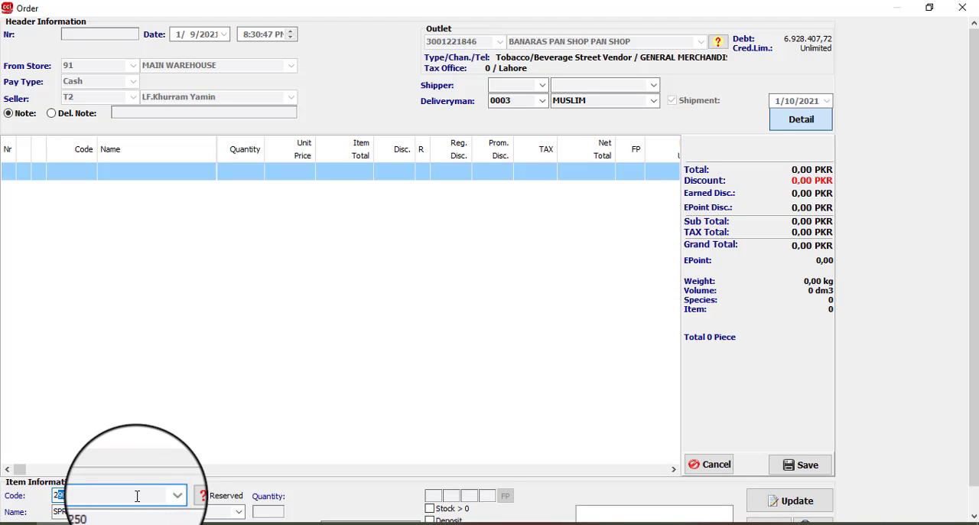
{"action": "type", "text": "9"}
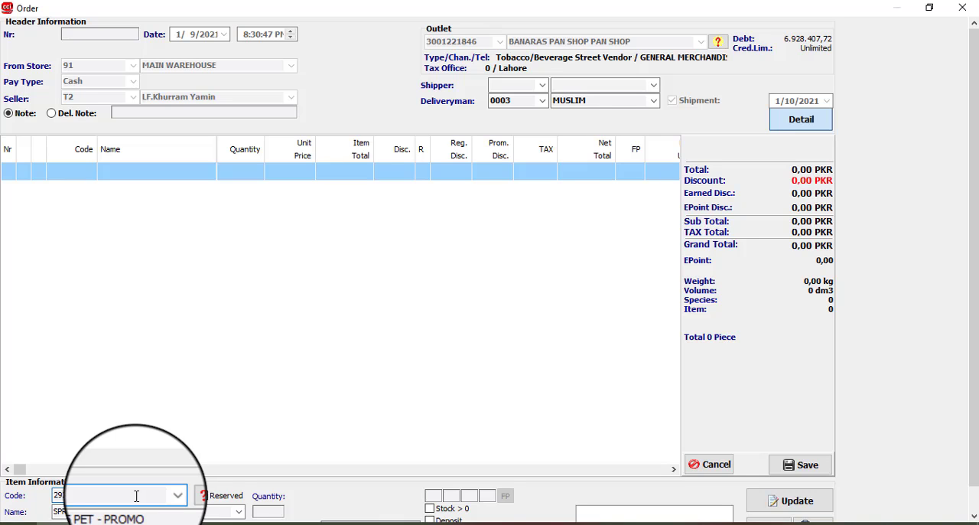
{"action": "type", "text": "3510"}
{"action": "left_click", "coordinate": [255, 513]}
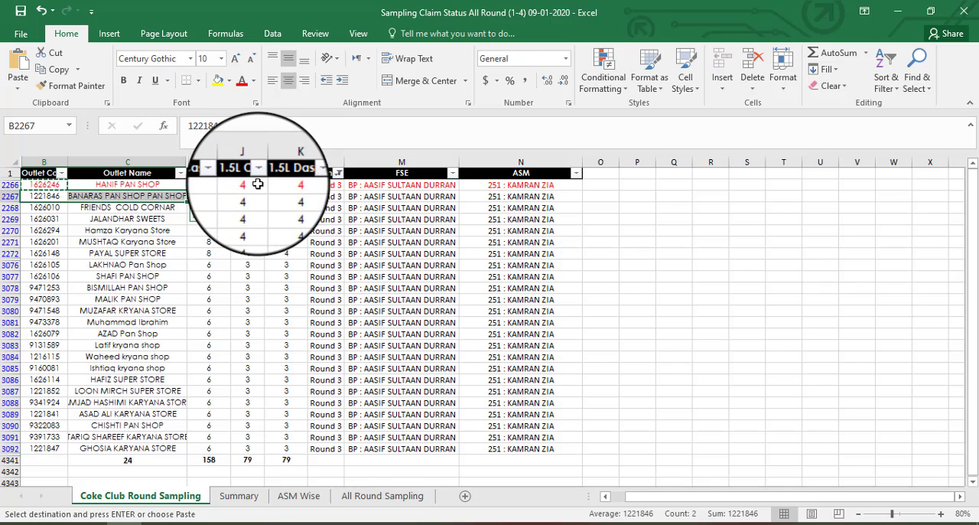
Step: In the Excel claim sheet, colour row 2267's text red and widen the 1.5L CSD and 1.5L Dasani columns
{"action": "left_click", "coordinate": [244, 196]}
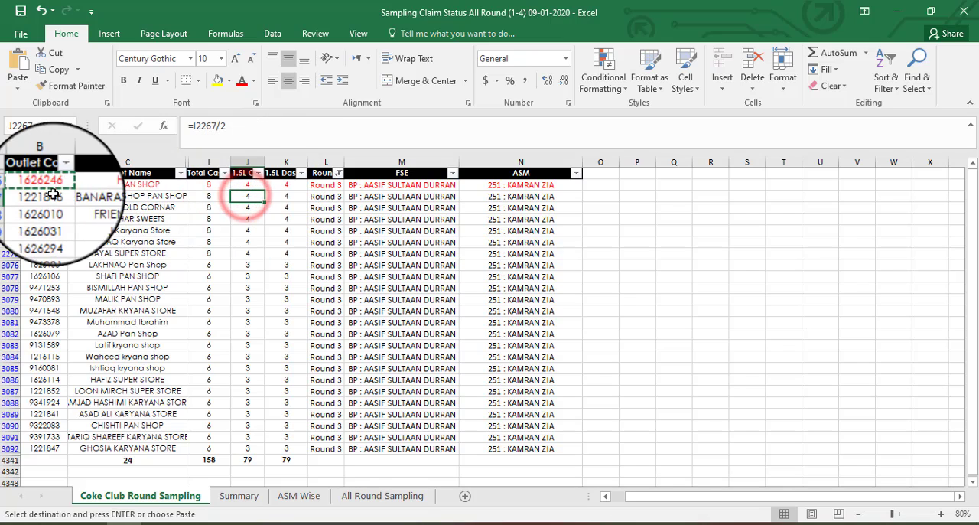
{"action": "left_click", "coordinate": [15, 196]}
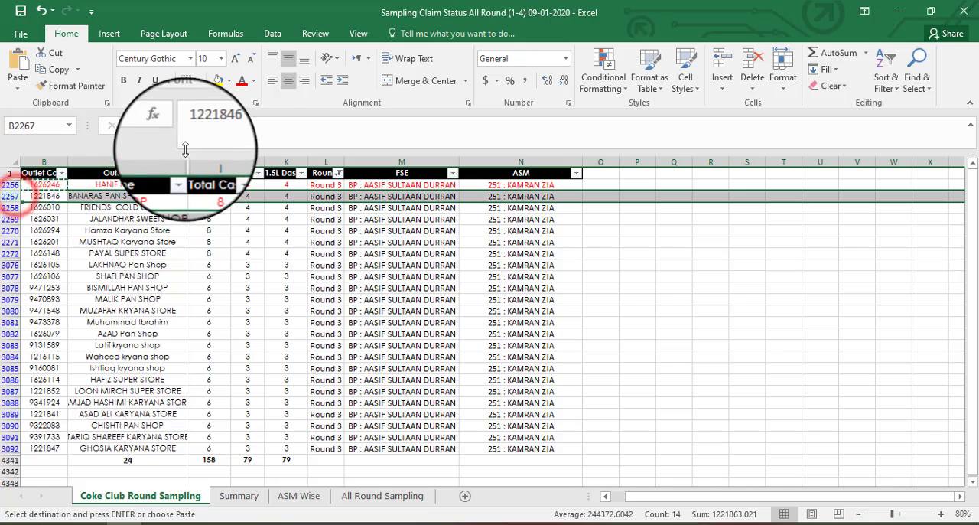
{"action": "left_click", "coordinate": [242, 81]}
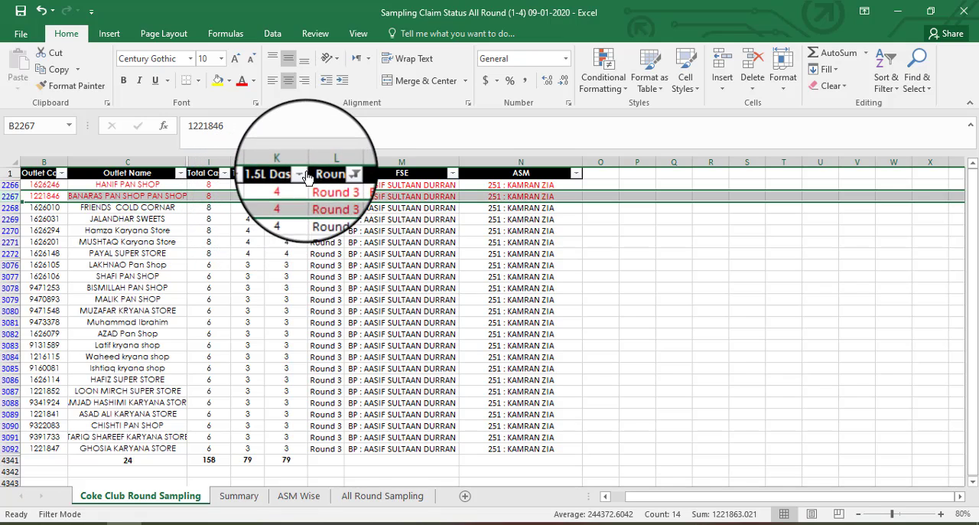
{"action": "mouse_move", "coordinate": [301, 160]}
{"action": "left_mouse_down"}
{"action": "mouse_move", "coordinate": [257, 161]}
{"action": "mouse_move", "coordinate": [291, 161]}
{"action": "left_mouse_up"}
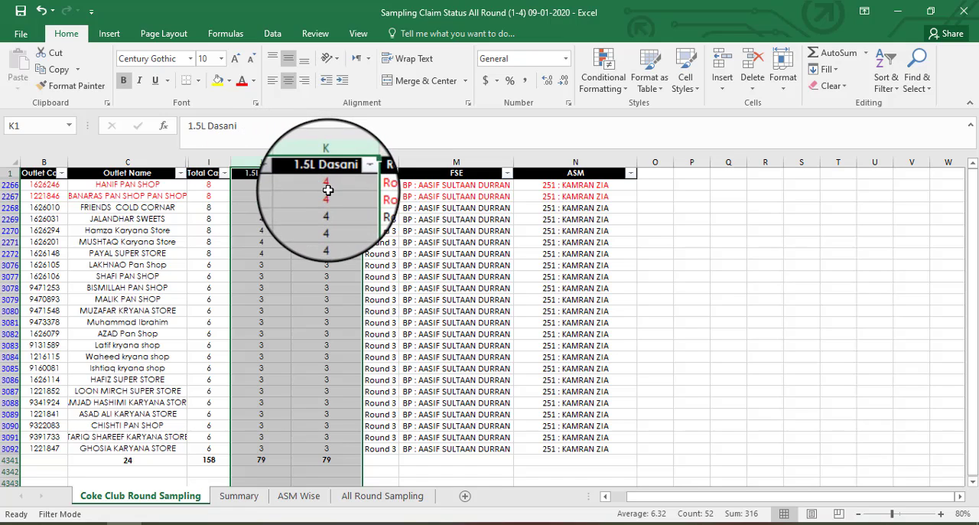
Step: Check the outlet's 1.5L CSD quantity in Excel, return to the order, and add the Sprite item with quantity 4
{"action": "left_click", "coordinate": [263, 198]}
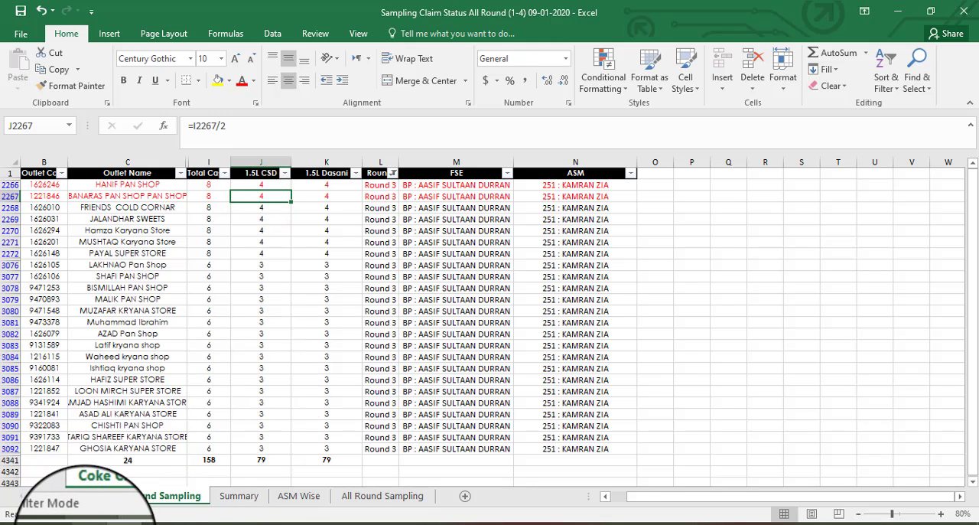
{"action": "left_click", "coordinate": [68, 524]}
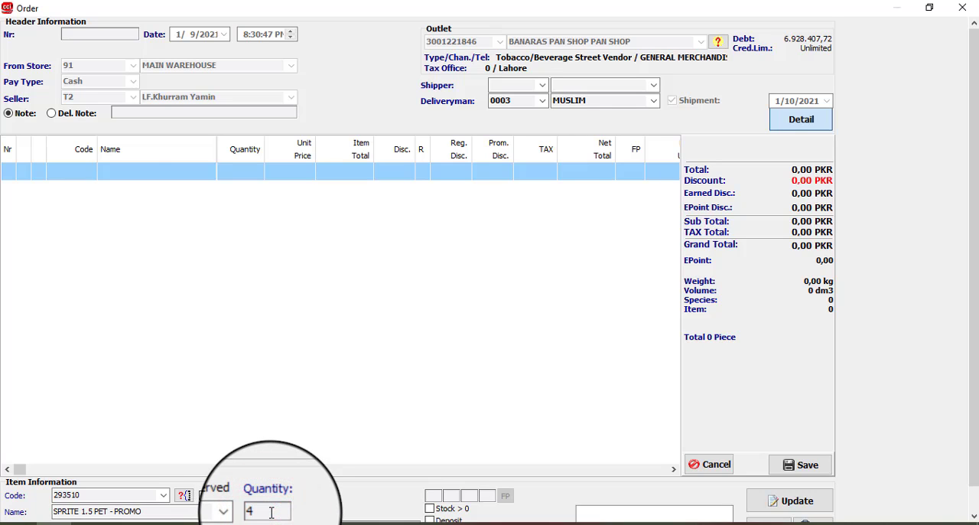
{"action": "key", "text": "Return"}
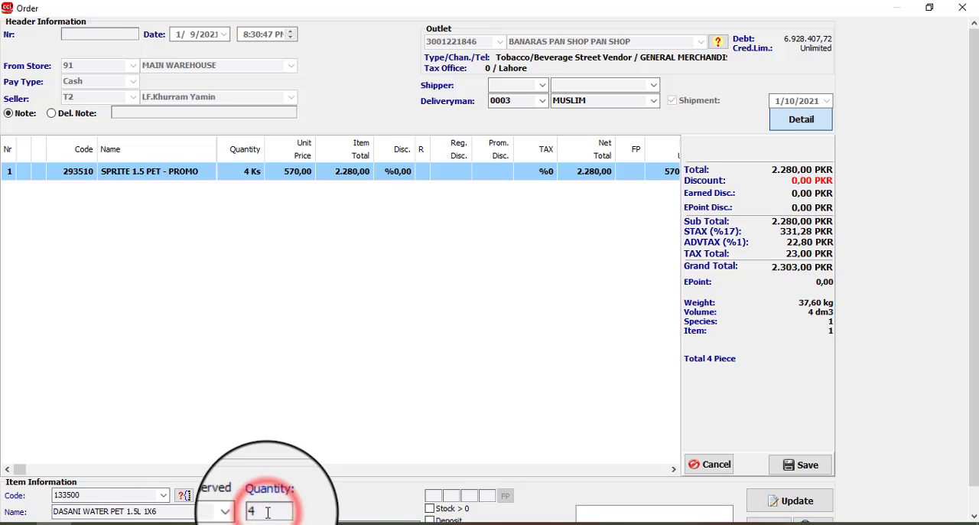
Step: Check the outlet's 1.5L Dasani quantity in Excel and add item 133500, DASANI WATER PET 1.5L 1X6, to the order with quantity 4
{"action": "key", "text": "alt+Tab"}
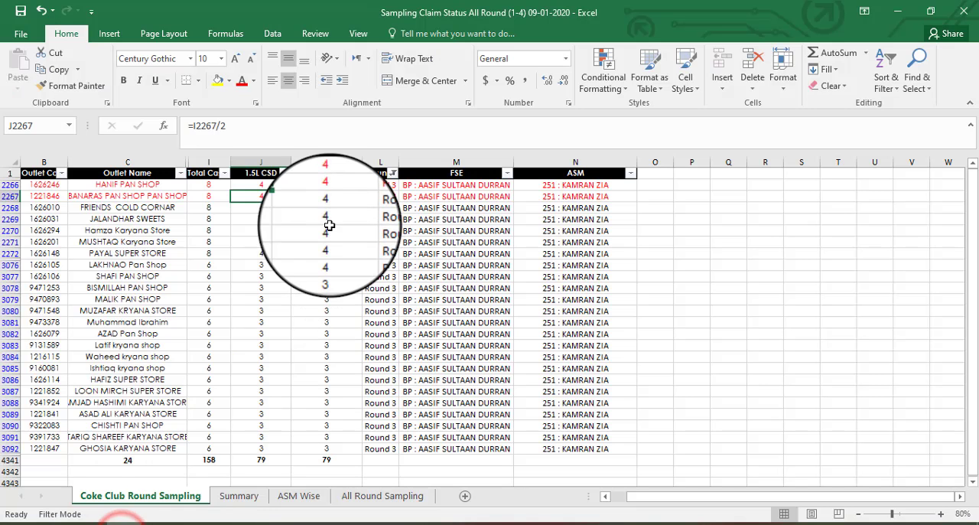
{"action": "left_click", "coordinate": [307, 194]}
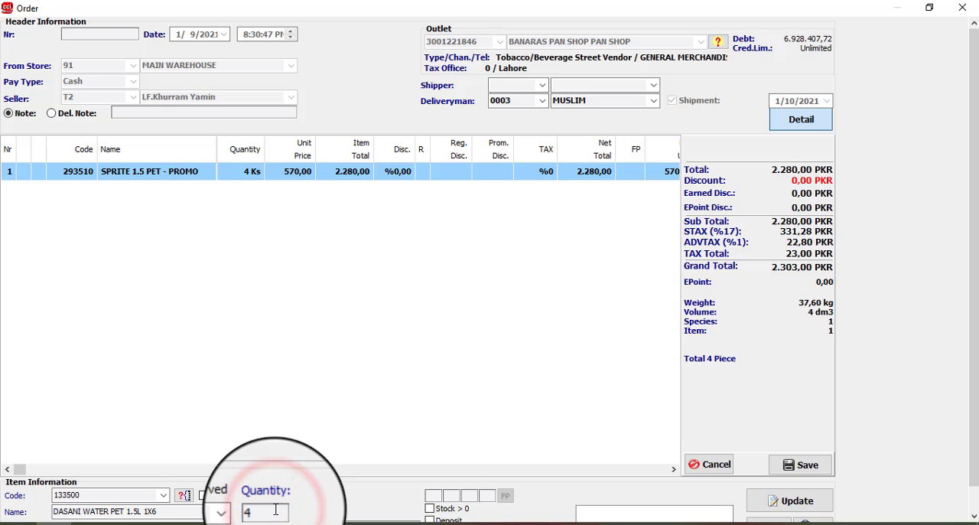
{"action": "key", "text": "Return"}
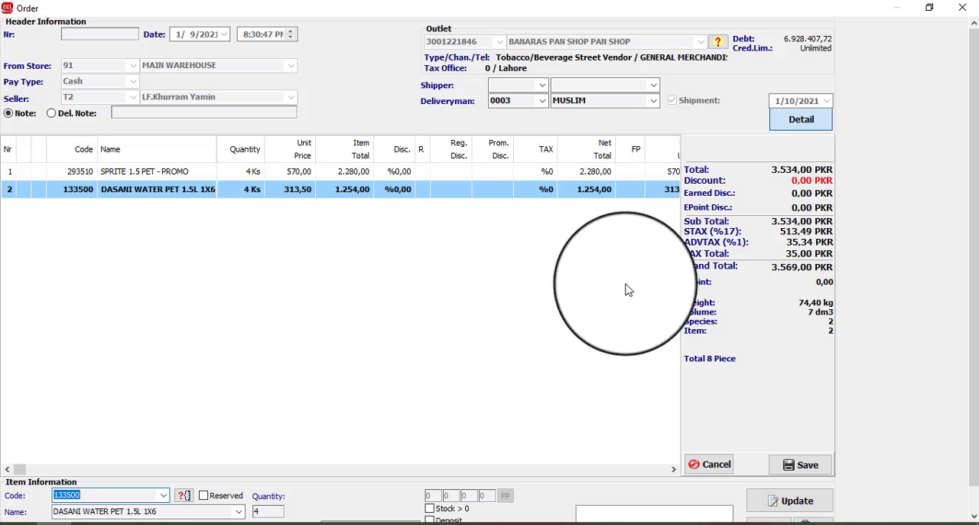
Step: Save the order and answer No to the promotion question
{"action": "left_click", "coordinate": [811, 468]}
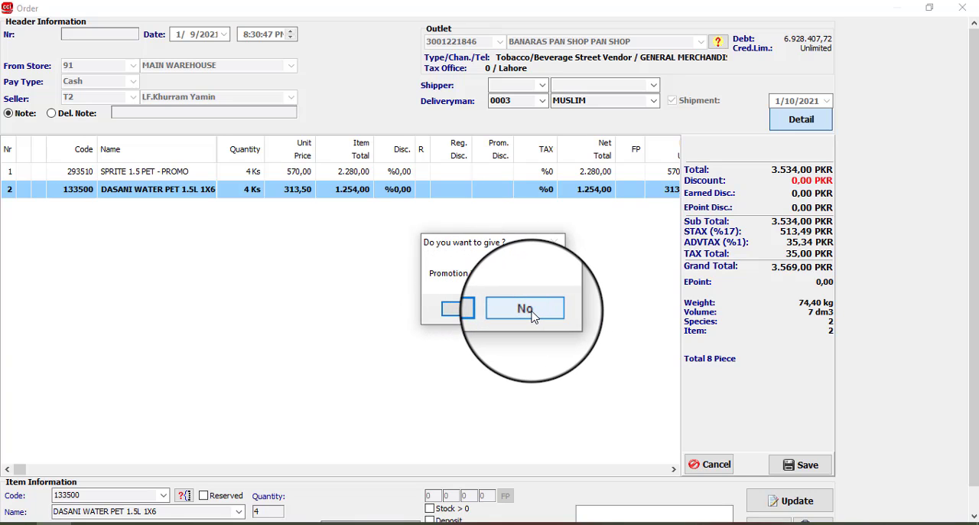
{"action": "left_click", "coordinate": [533, 314]}
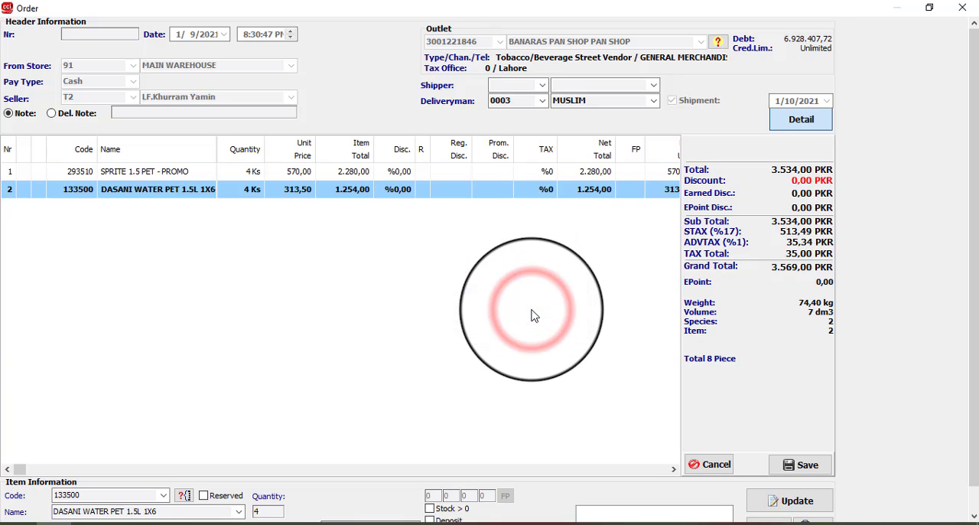